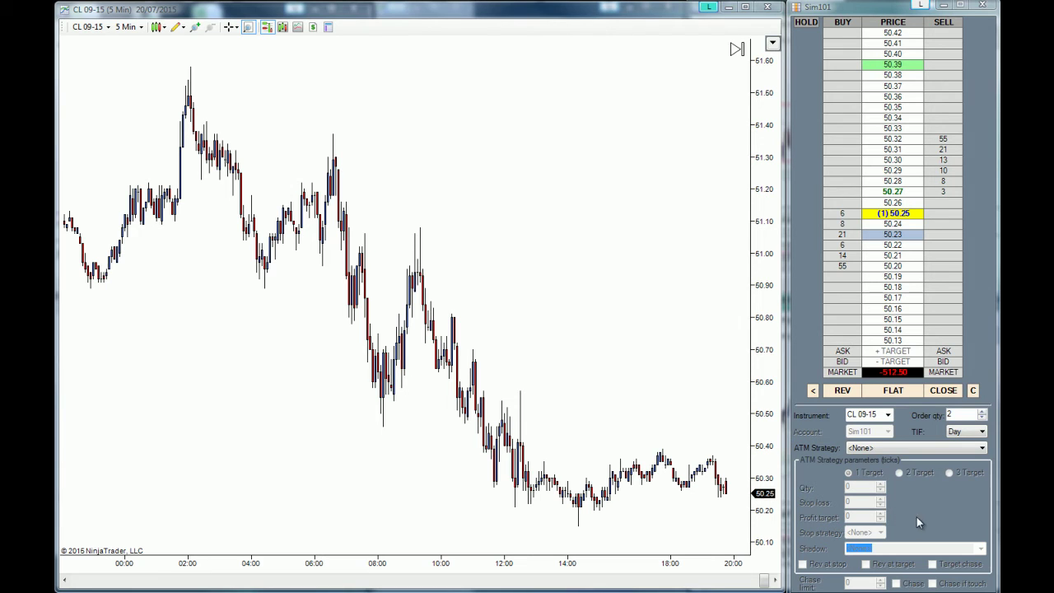
Load the Investoo 10 ticks ATM strategy, then switch to <Custom> with 2 targets
{"action": "left_click", "coordinate": [899, 449]}
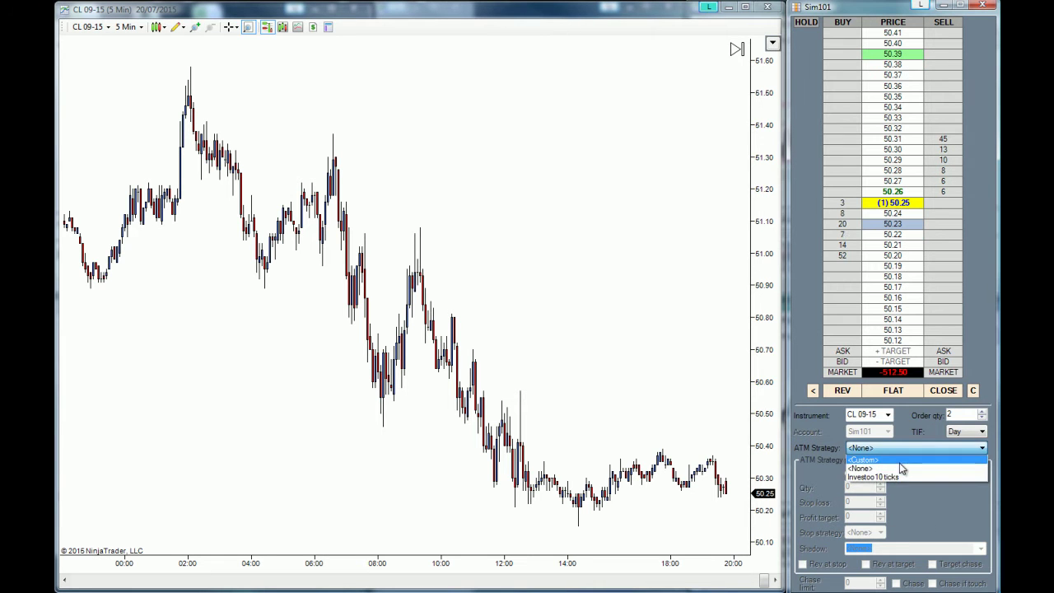
{"action": "left_click", "coordinate": [899, 474]}
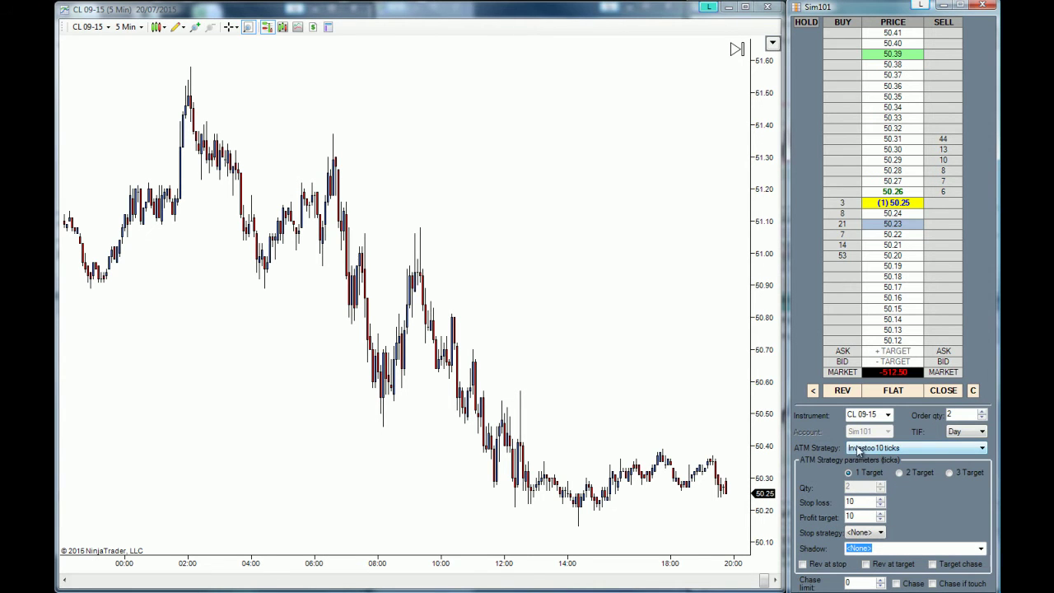
{"action": "left_click", "coordinate": [890, 450]}
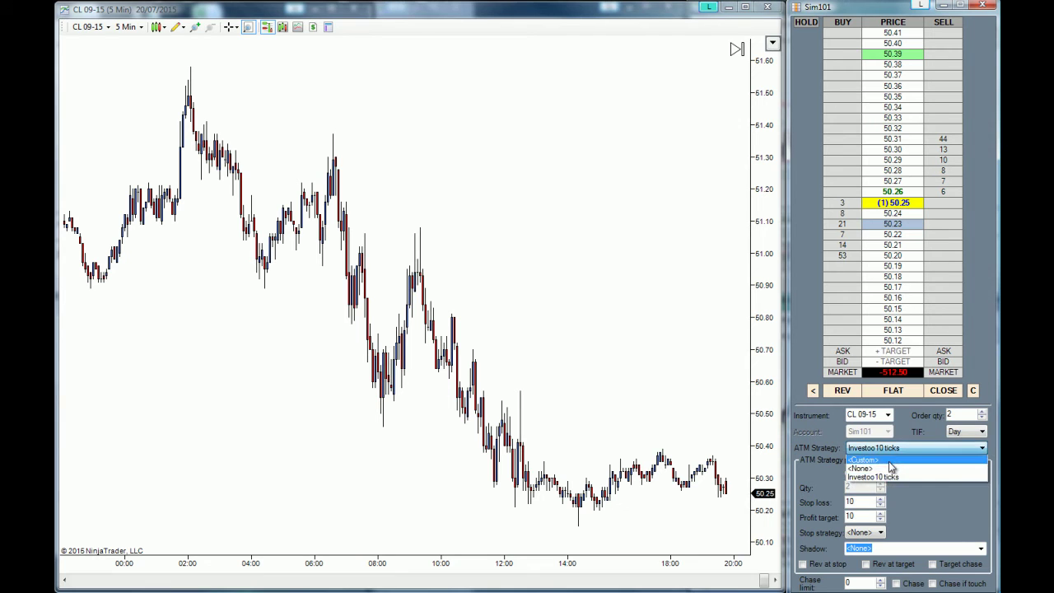
{"action": "left_click", "coordinate": [889, 462]}
{"action": "left_click", "coordinate": [905, 473]}
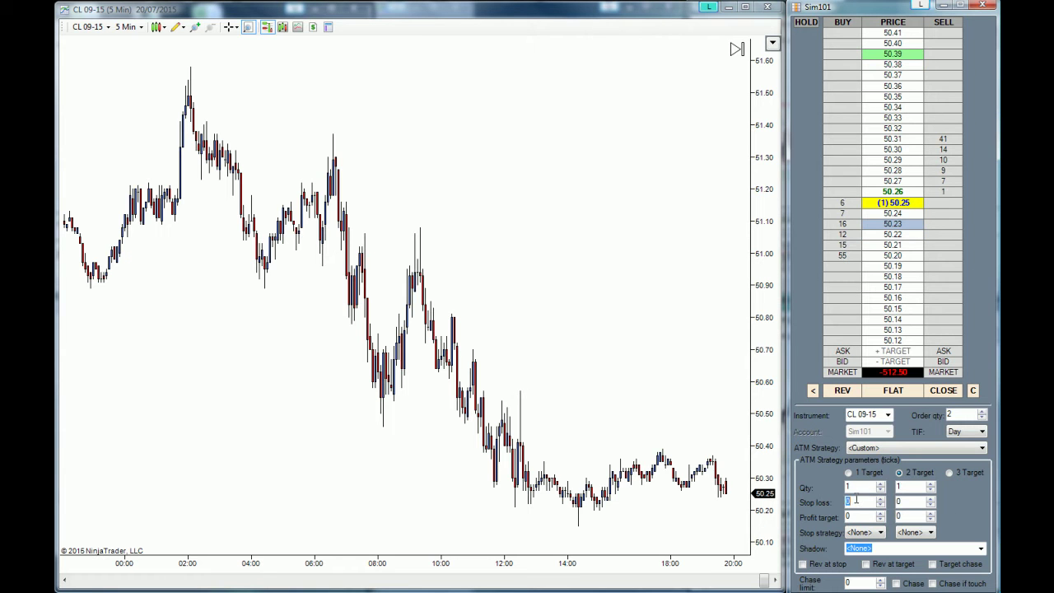
Enter a 5-tick stop loss for both targets
{"action": "type", "text": "5"}
{"action": "left_click", "coordinate": [902, 501]}
{"action": "type", "text": "5"}
{"action": "double_click", "coordinate": [902, 501]}
{"action": "type", "text": "5"}
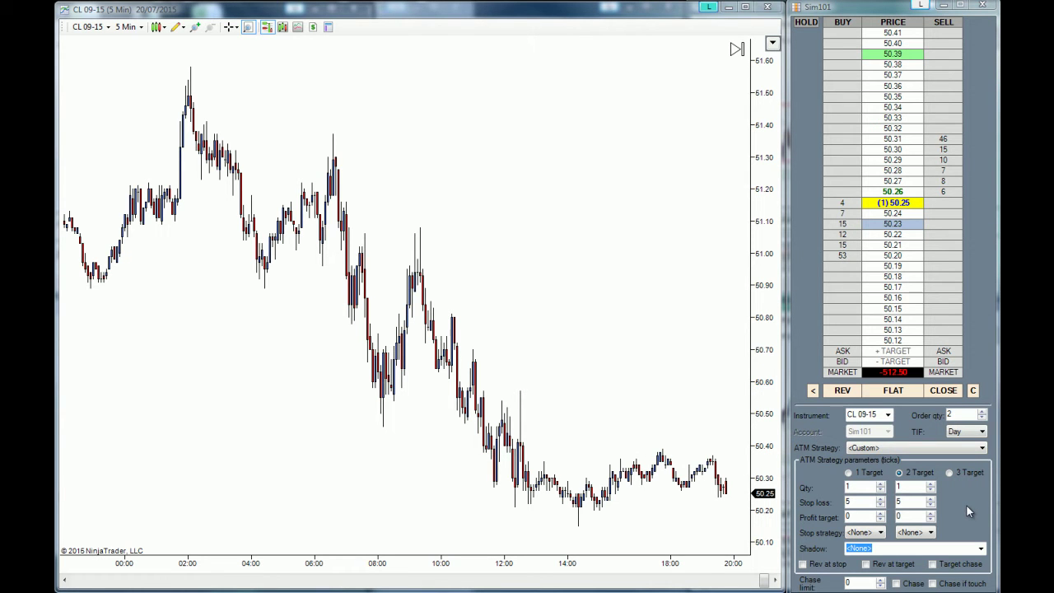
Set the profit targets to 10 ticks and 15 ticks
{"action": "left_click", "coordinate": [868, 517]}
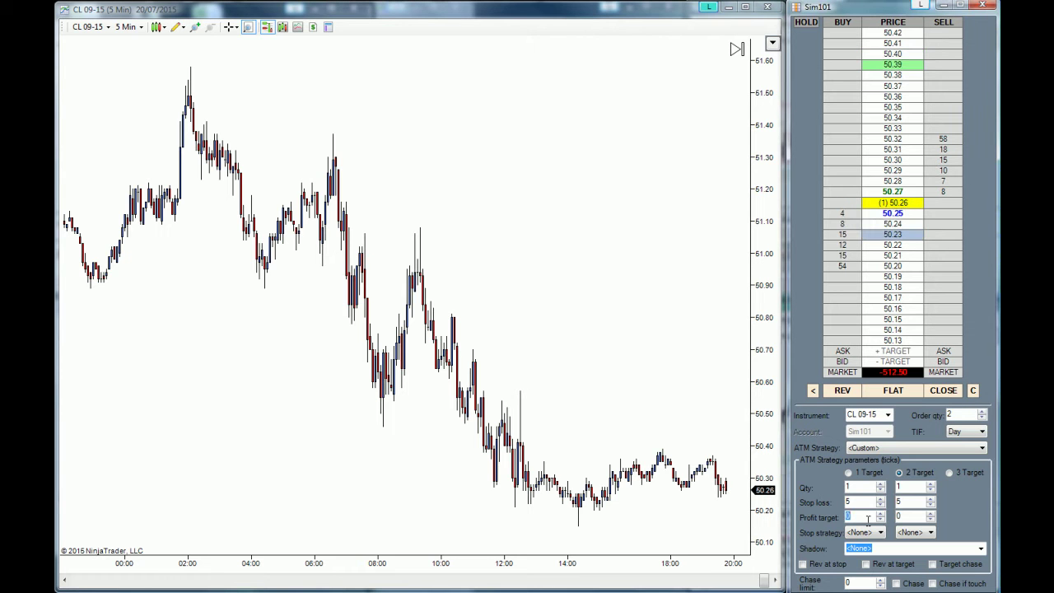
{"action": "type", "text": "10"}
{"action": "left_click", "coordinate": [917, 515]}
{"action": "type", "text": "2"}
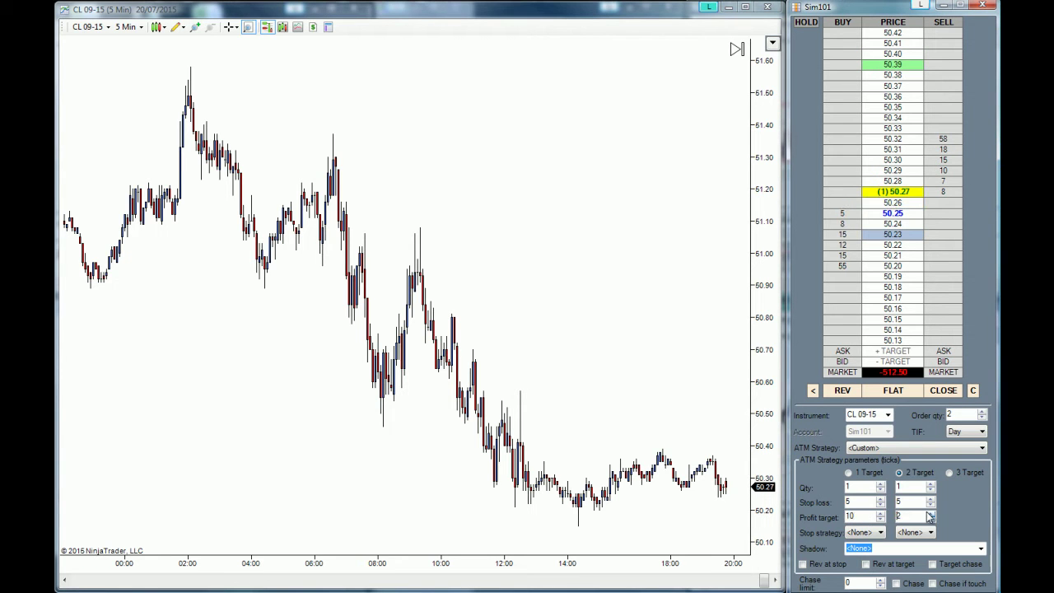
{"action": "type", "text": "15"}
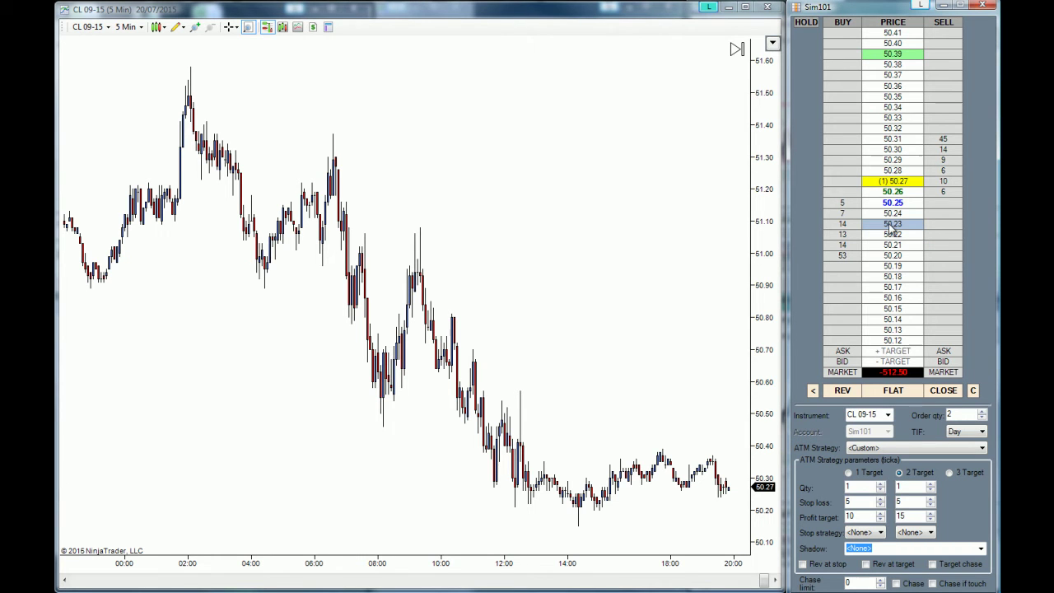
Check the first target's stop strategy list, leaving it unchanged
{"action": "scroll", "coordinate": [898, 49], "scroll_direction": "up", "scroll_amount": 1}
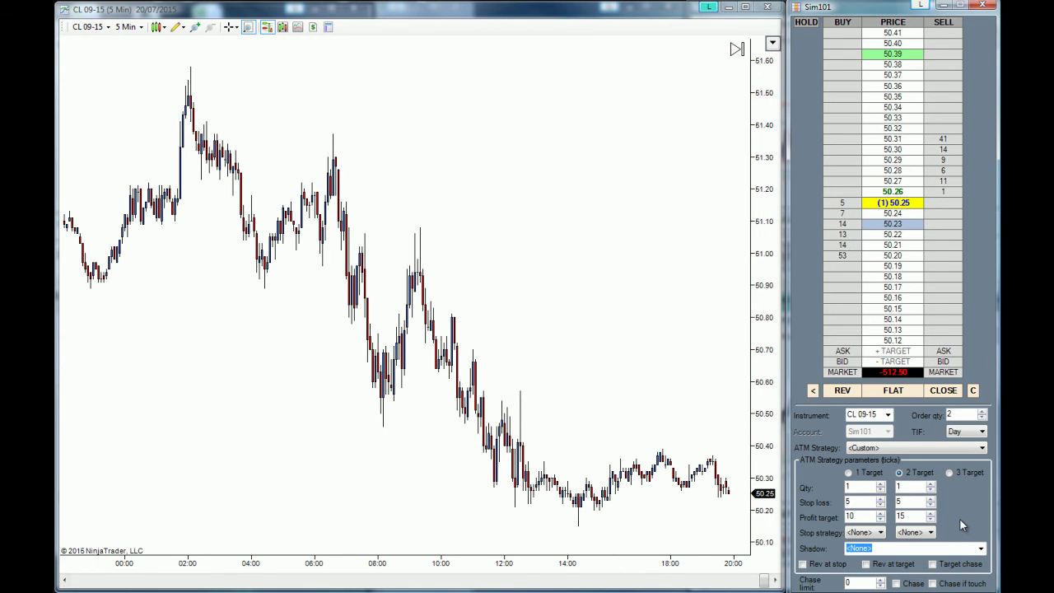
{"action": "left_click", "coordinate": [874, 533]}
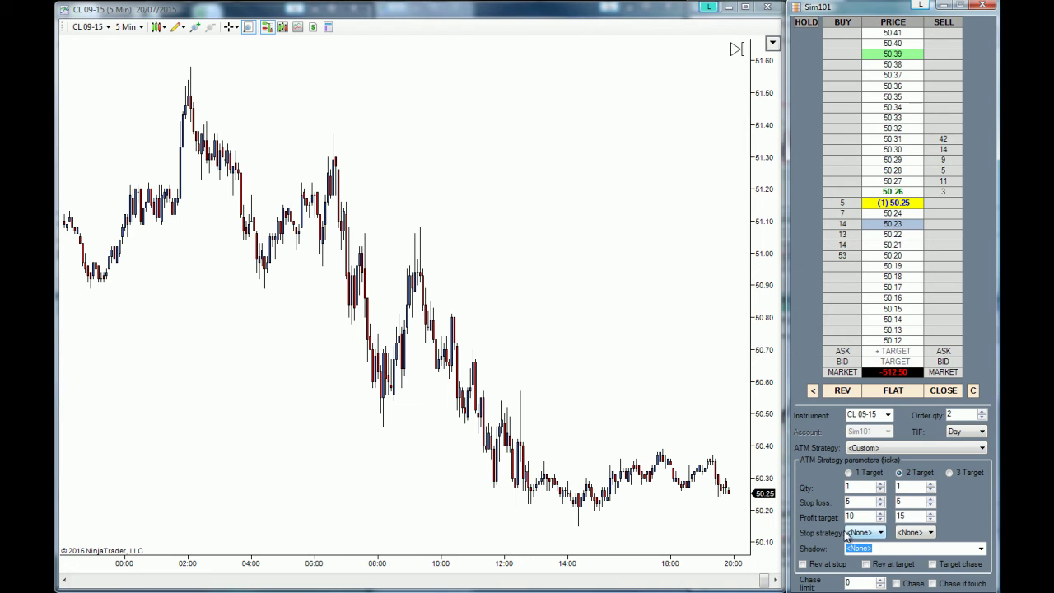
{"action": "left_click", "coordinate": [877, 534]}
{"action": "left_click", "coordinate": [917, 537]}
Give target 1 a <Custom> stop strategy and move its Stop Strategy dialog over the chart
{"action": "left_click", "coordinate": [863, 533]}
{"action": "left_click", "coordinate": [861, 543]}
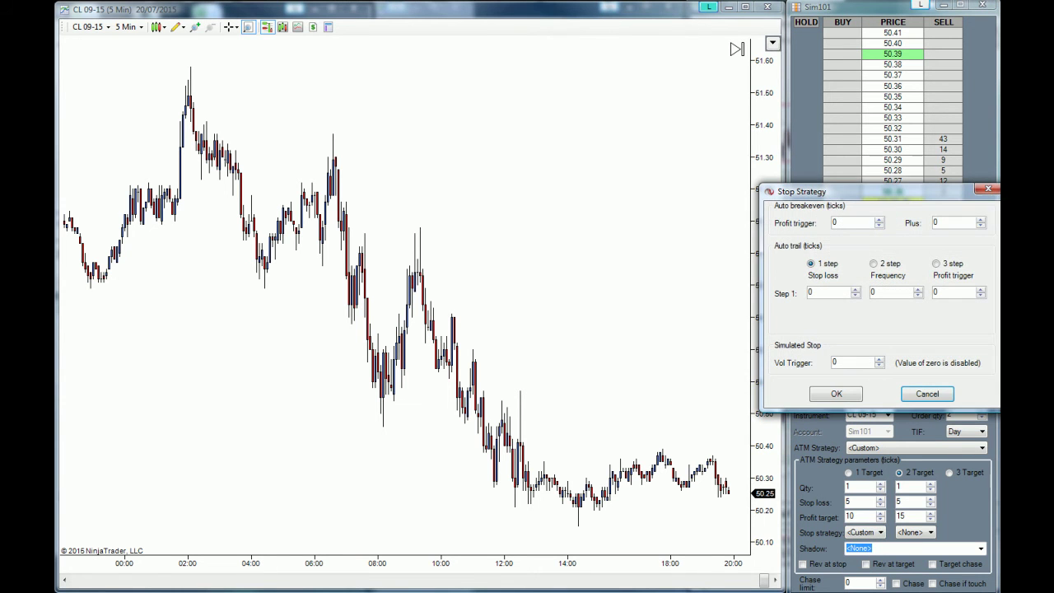
{"action": "left_click_drag", "start_coordinate": [887, 191], "coordinate": [655, 139]}
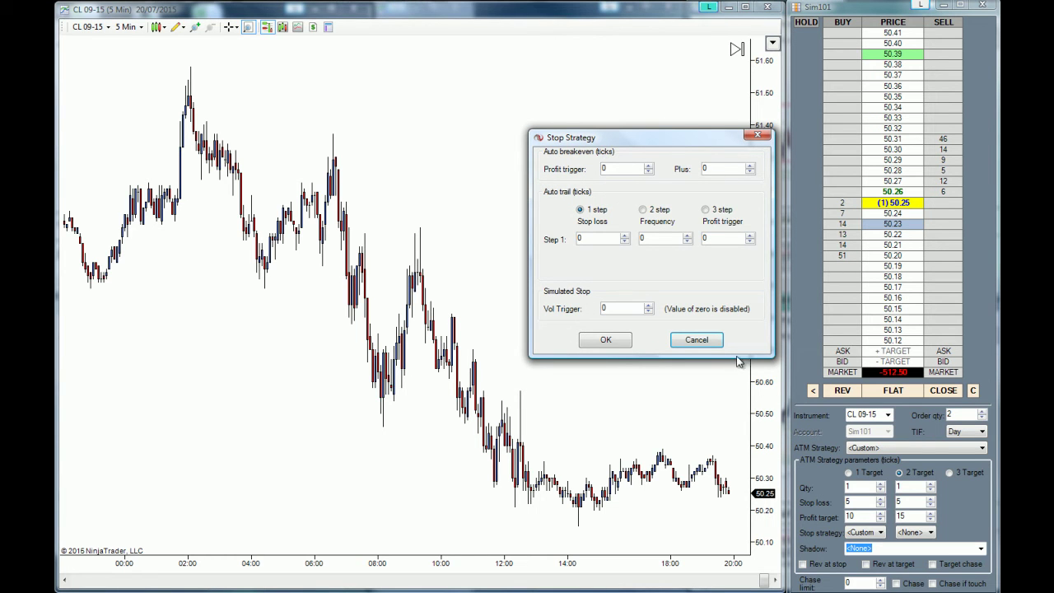
{"action": "left_click_drag", "start_coordinate": [673, 141], "coordinate": [656, 142]}
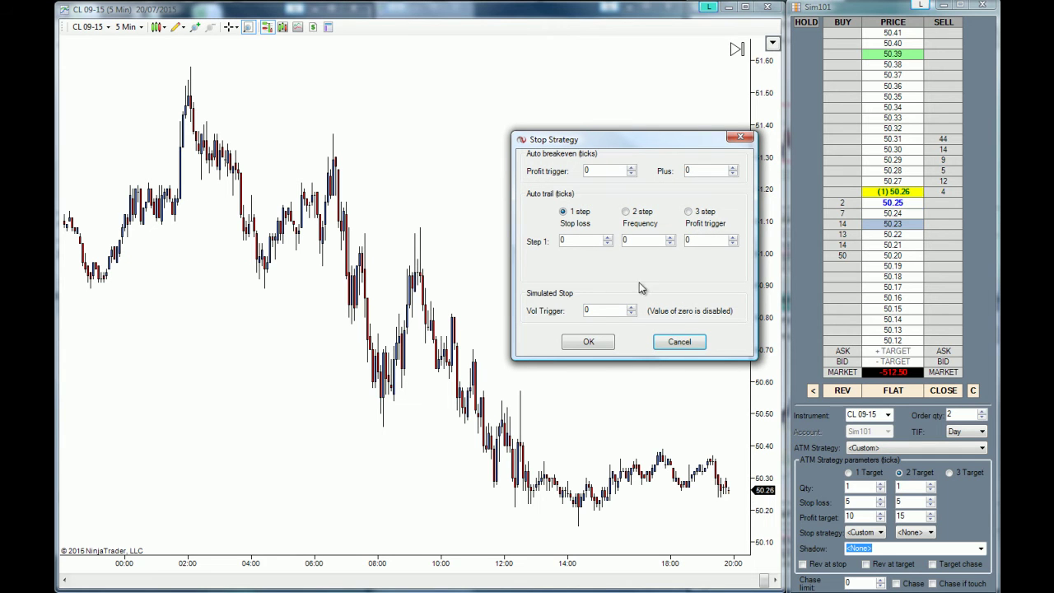
{"action": "left_click", "coordinate": [599, 171]}
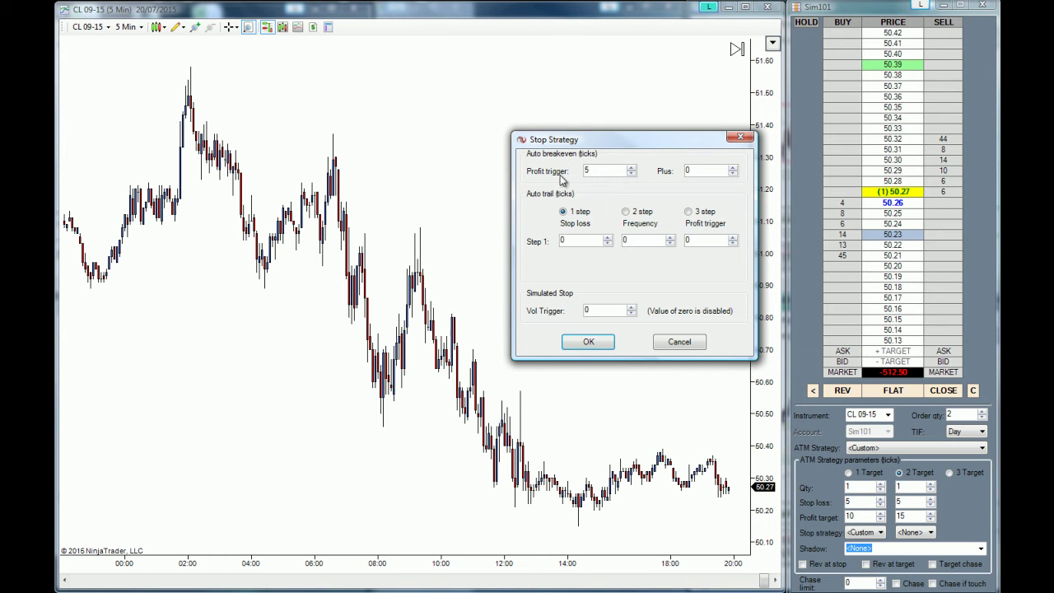
Set auto breakeven trigger 5, and Step 1 auto trail: stop loss 4, frequency 1, trigger 7
{"action": "left_click", "coordinate": [588, 170]}
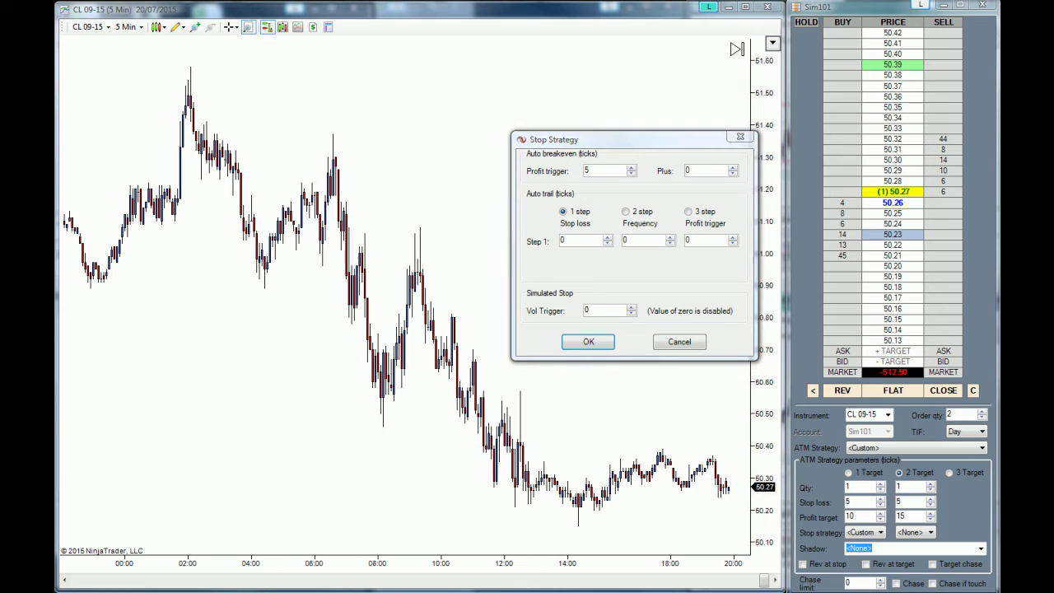
{"action": "left_click", "coordinate": [671, 277]}
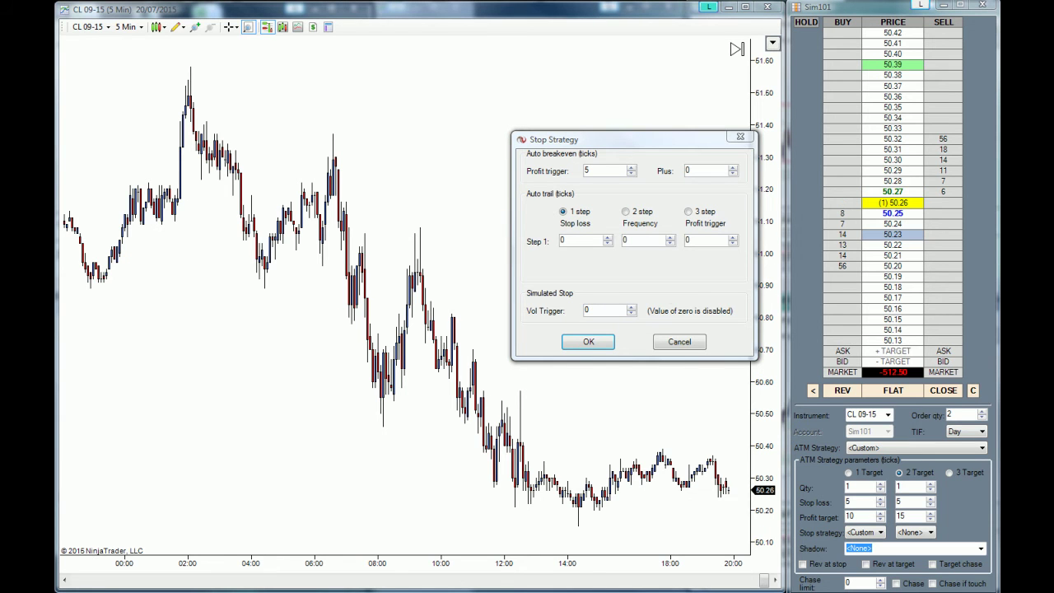
{"action": "left_click", "coordinate": [625, 279]}
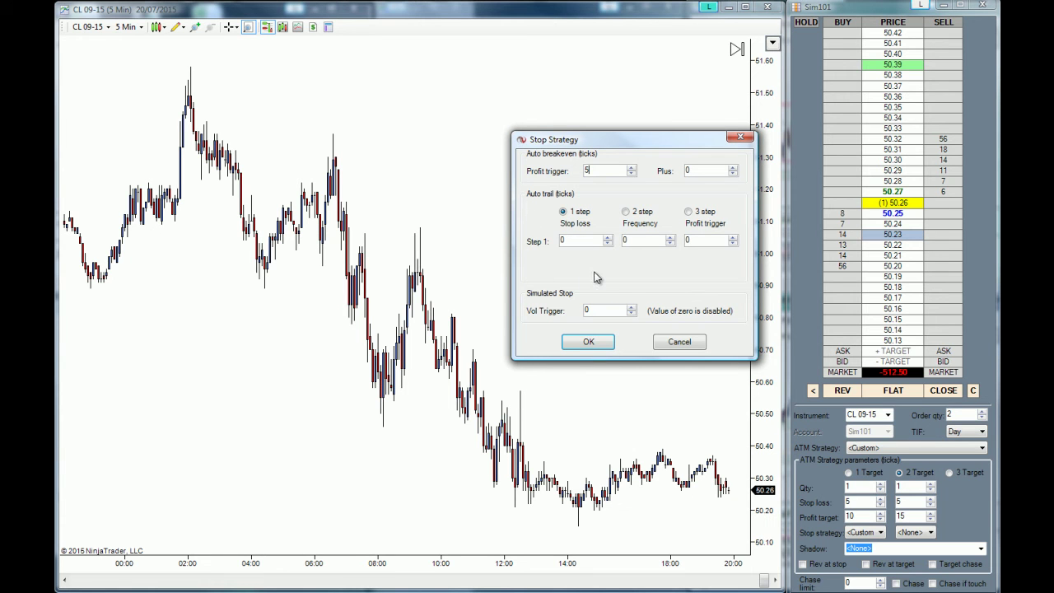
{"action": "left_click", "coordinate": [702, 241]}
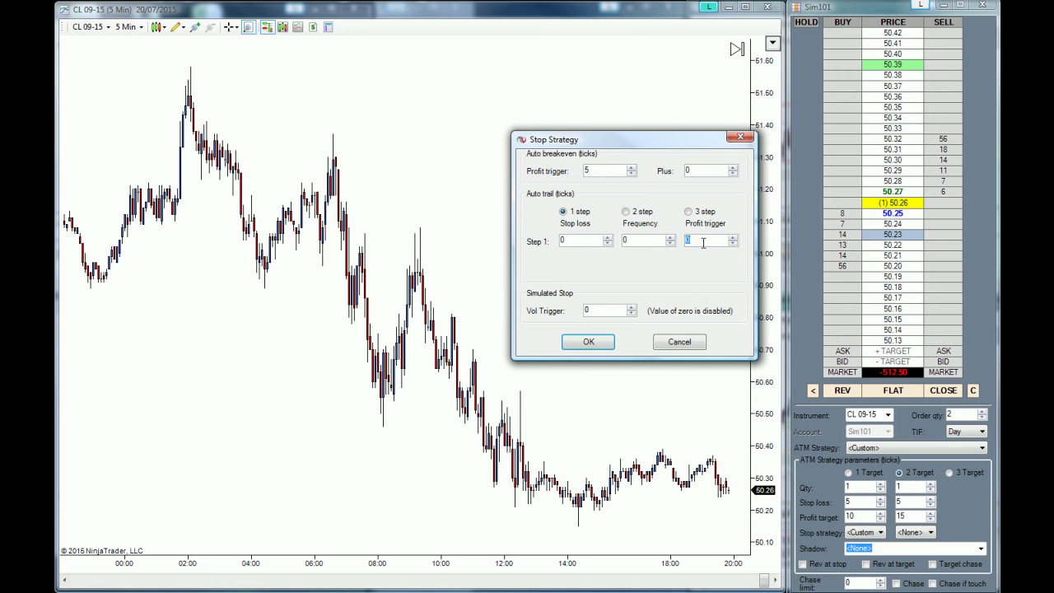
{"action": "type", "text": "7"}
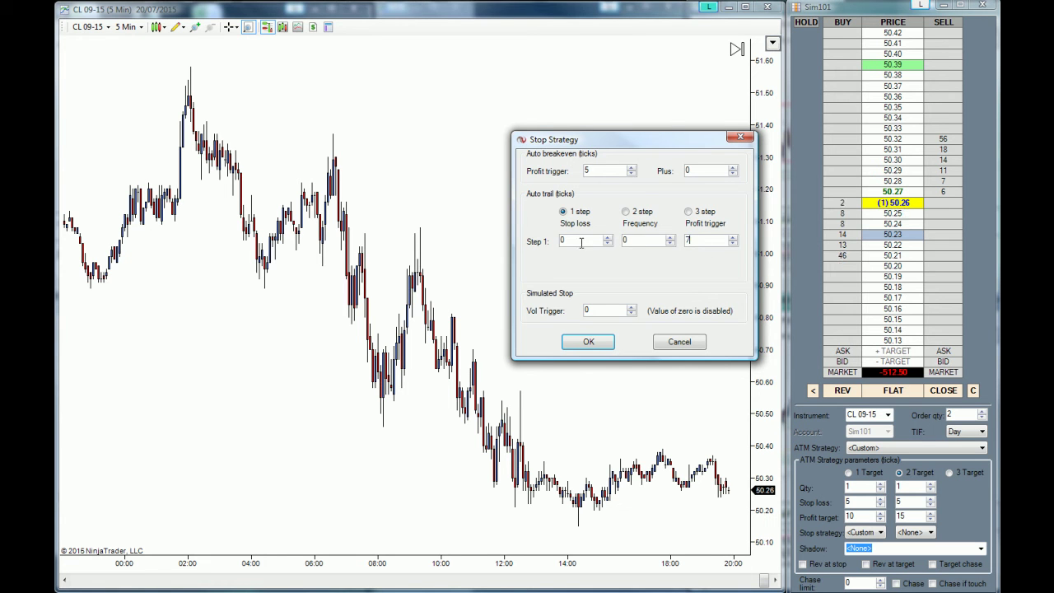
{"action": "left_click", "coordinate": [581, 242]}
{"action": "type", "text": "4"}
Save the stop strategy as template 'Investoo SL1' and accept the settings with OK
{"action": "right_click", "coordinate": [630, 279]}
{"action": "left_click", "coordinate": [687, 289]}
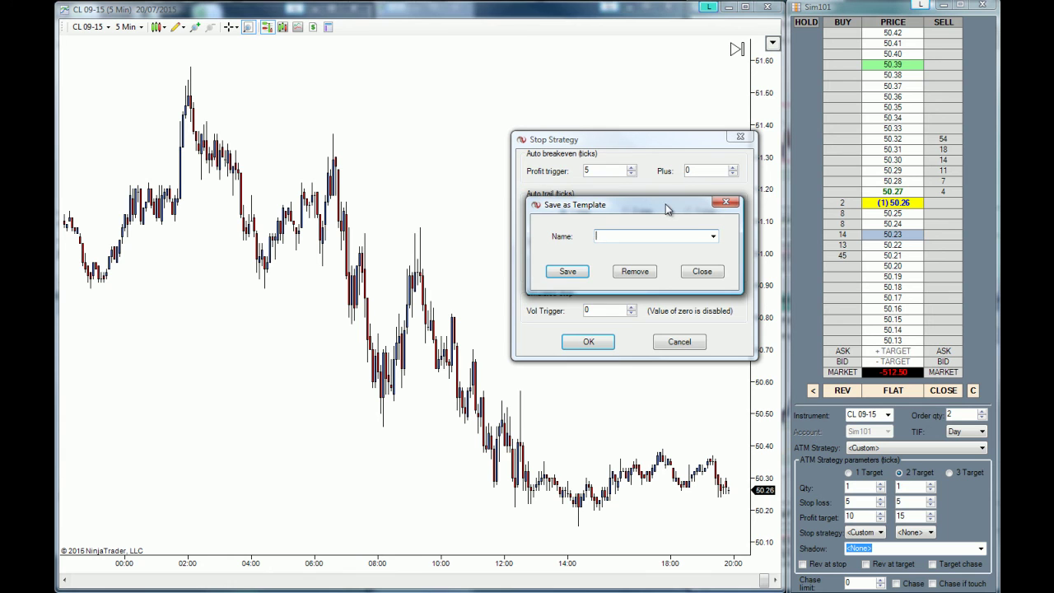
{"action": "left_click_drag", "start_coordinate": [666, 210], "coordinate": [681, 300]}
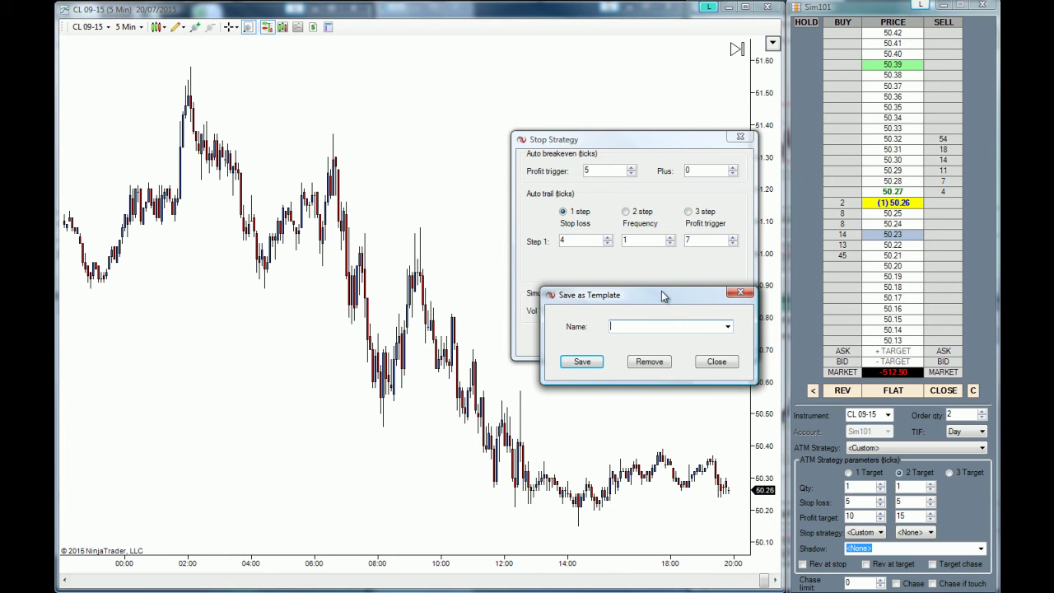
{"action": "left_click", "coordinate": [652, 326]}
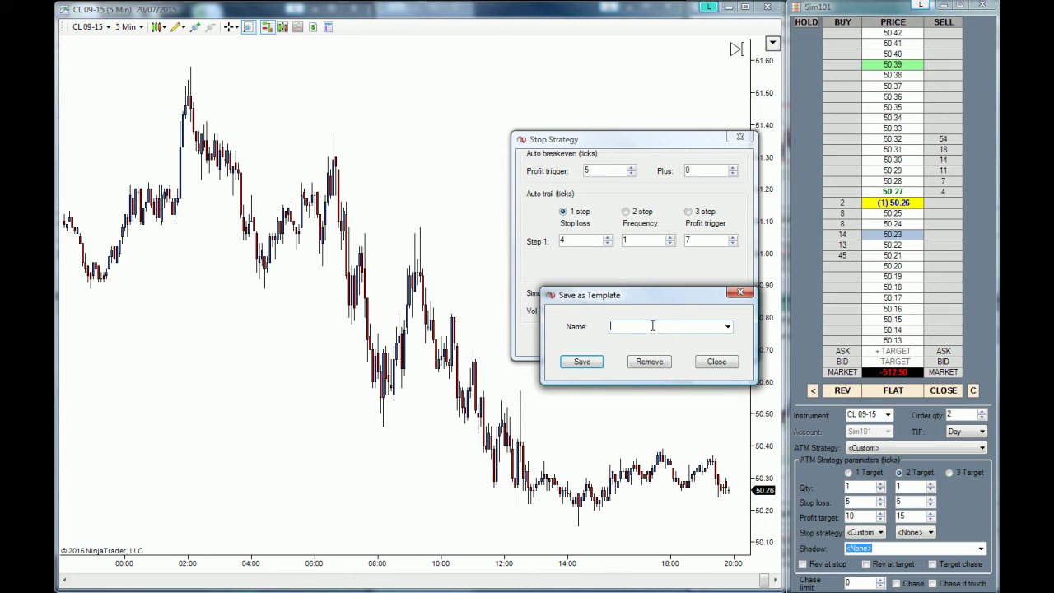
{"action": "type", "text": "In"}
{"action": "type", "text": "SL1"}
{"action": "left_click", "coordinate": [586, 363]}
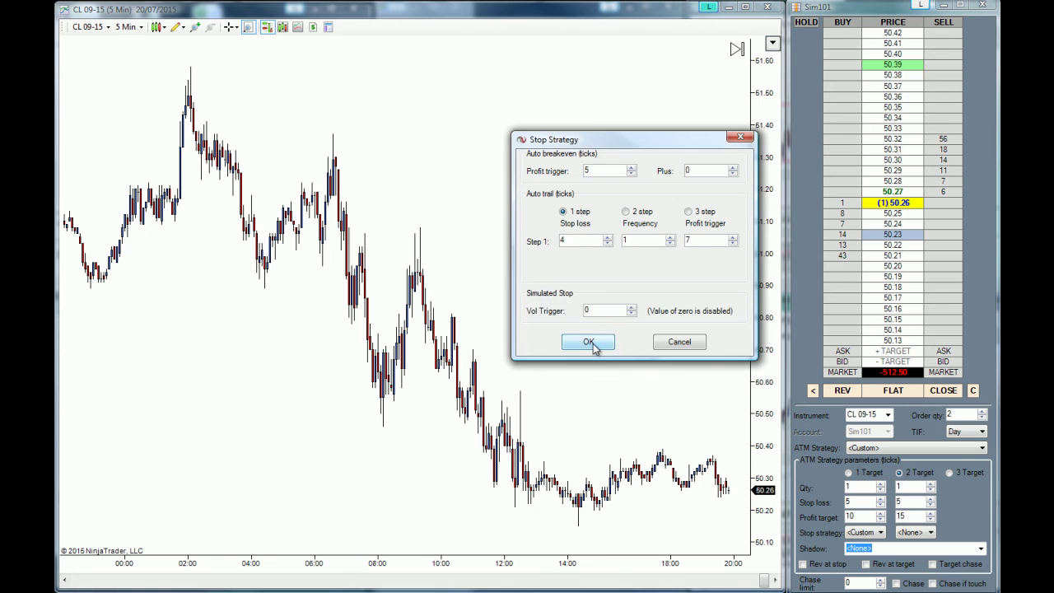
{"action": "left_click", "coordinate": [587, 342]}
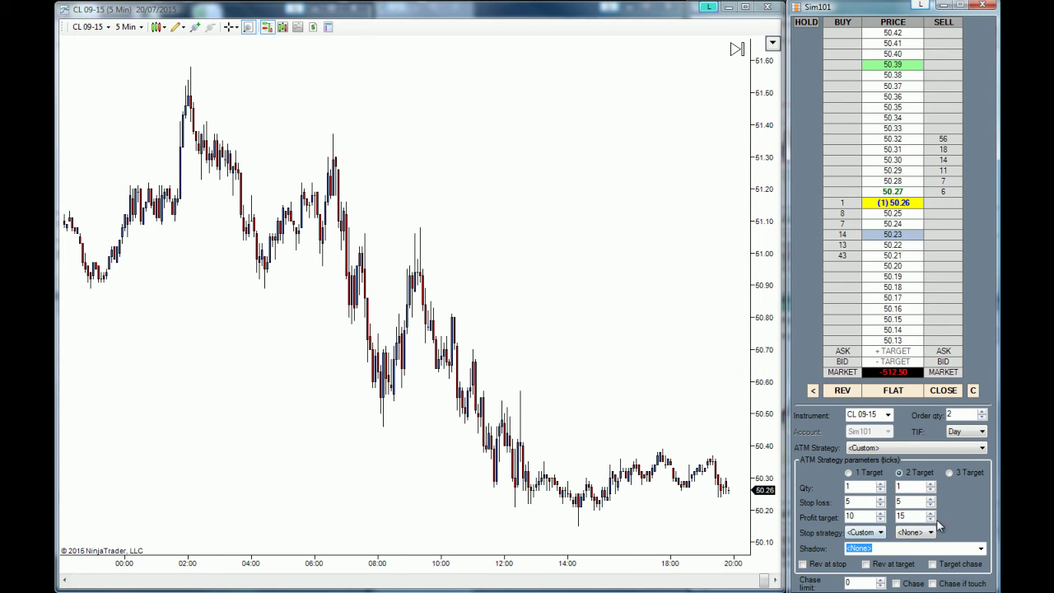
Select Investoo SL as the stop strategy for target 1 and target 2, confirming each dialog
{"action": "left_click", "coordinate": [881, 533]}
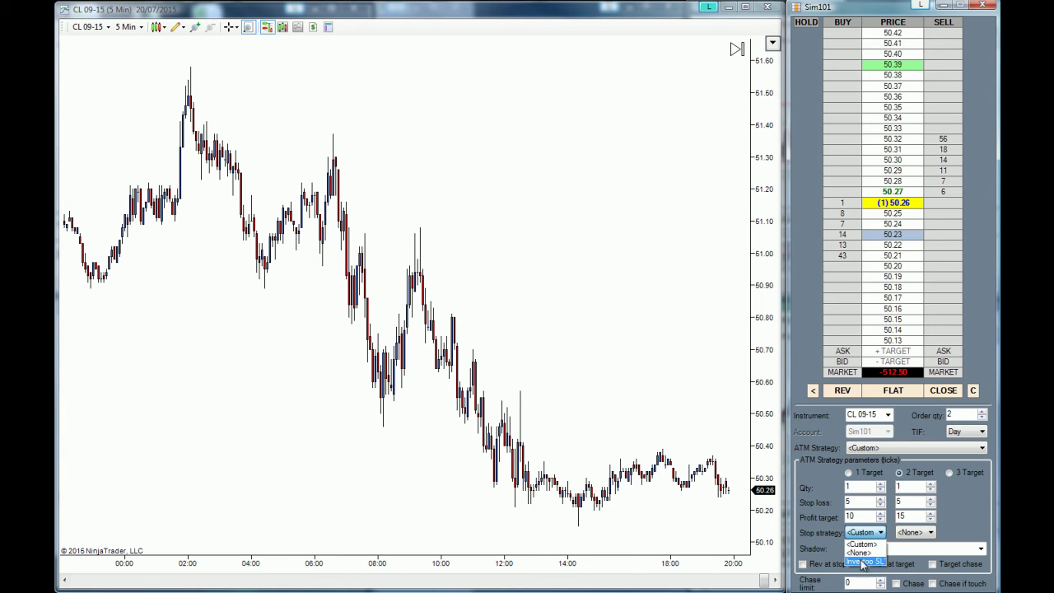
{"action": "left_click", "coordinate": [864, 560]}
{"action": "left_click", "coordinate": [836, 394]}
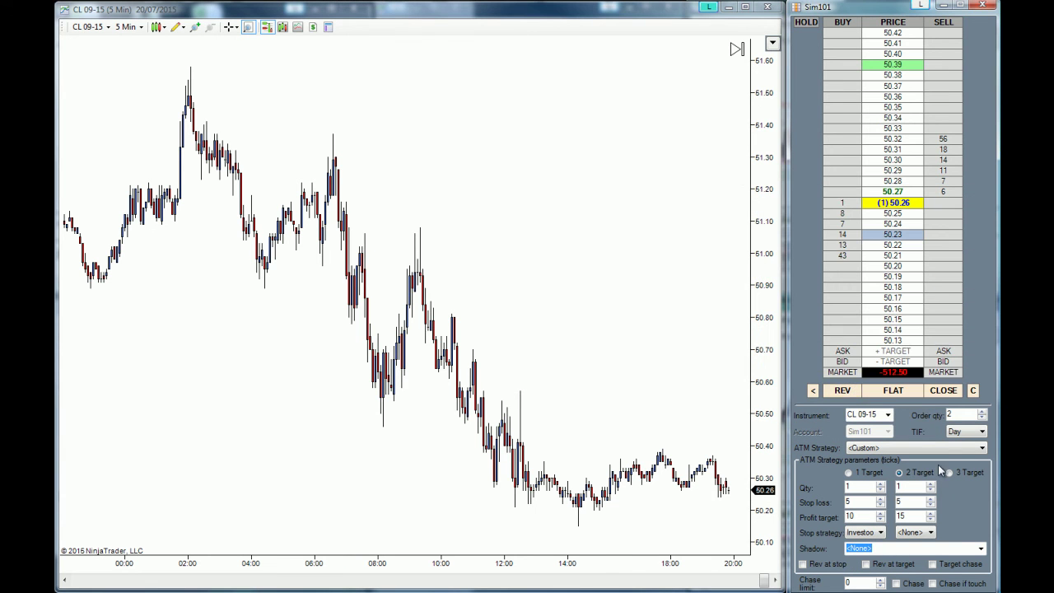
{"action": "left_click", "coordinate": [928, 532]}
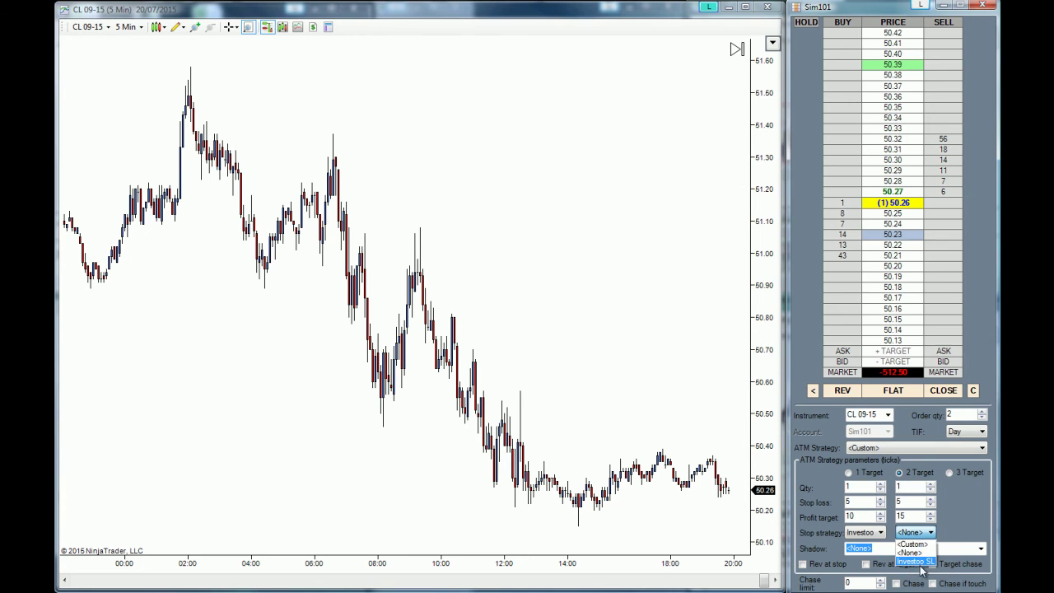
{"action": "left_click", "coordinate": [918, 562]}
{"action": "left_click", "coordinate": [836, 395]}
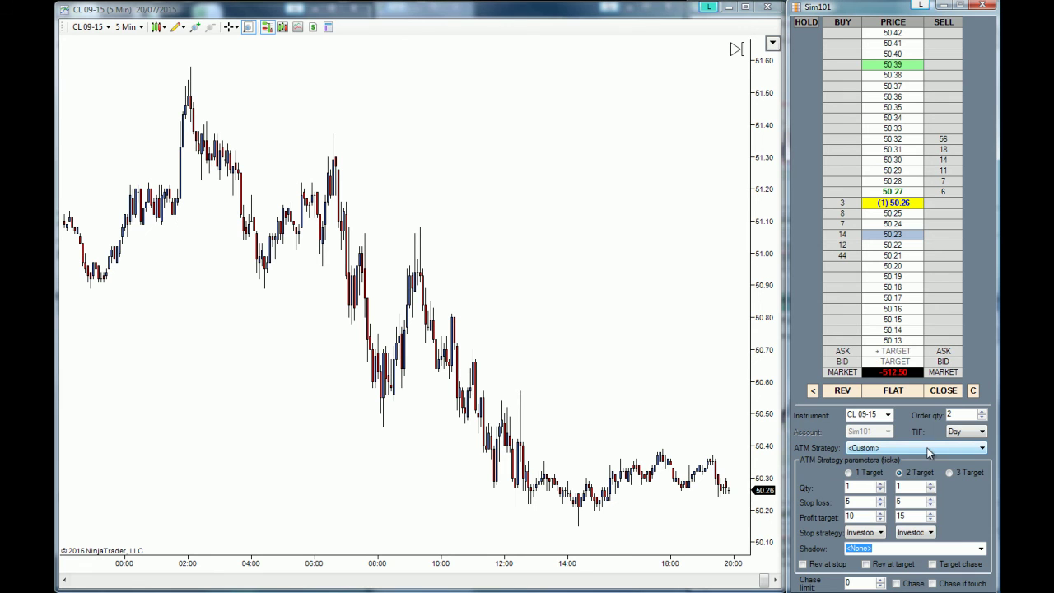
Save the two-target ATM strategy as template 'Investoo 2TGTs' from the SuperDOM menu
{"action": "right_click", "coordinate": [944, 494]}
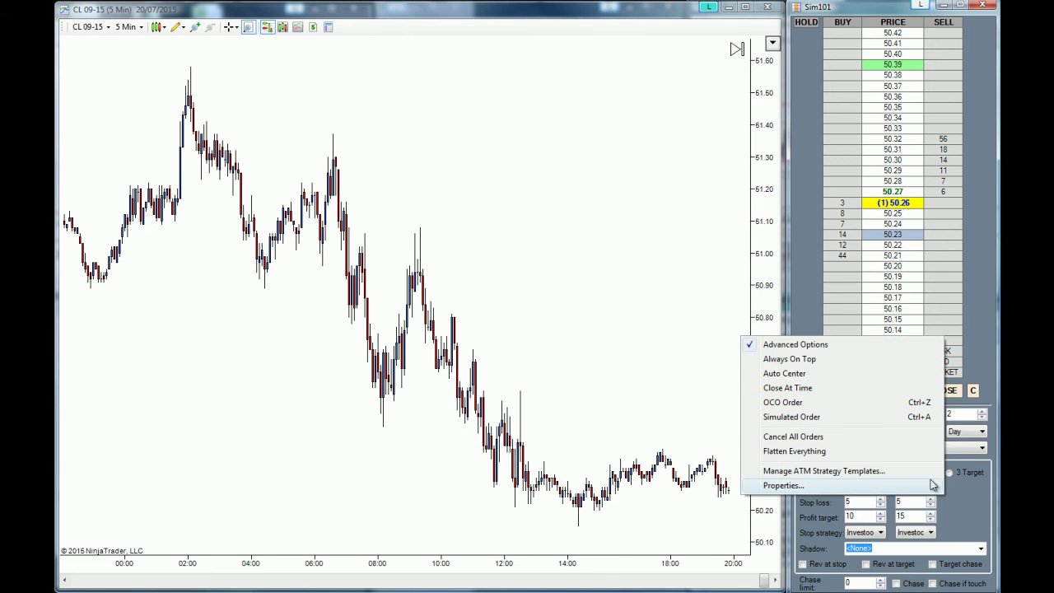
{"action": "left_click", "coordinate": [873, 471]}
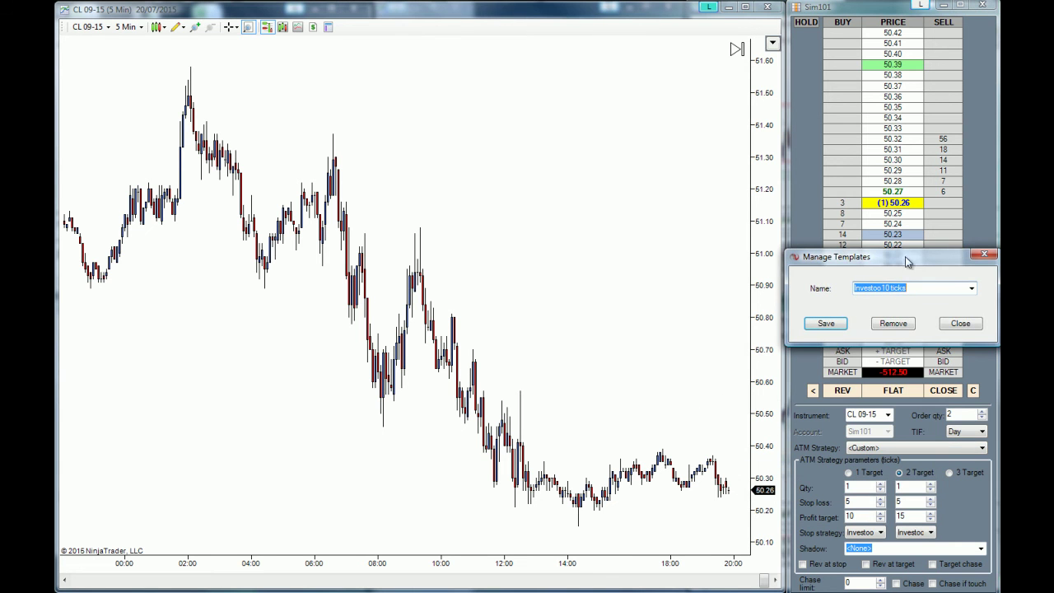
{"action": "left_click_drag", "start_coordinate": [910, 258], "coordinate": [609, 293]}
{"action": "key", "text": "BackSpace"}
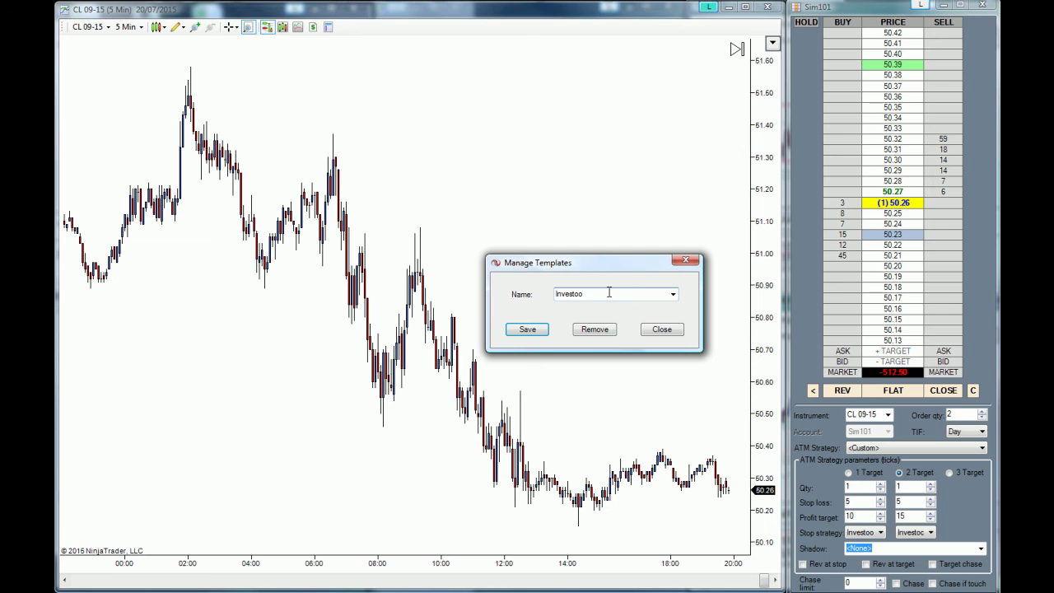
{"action": "type", "text": "TGTs"}
{"action": "left_click", "coordinate": [536, 329]}
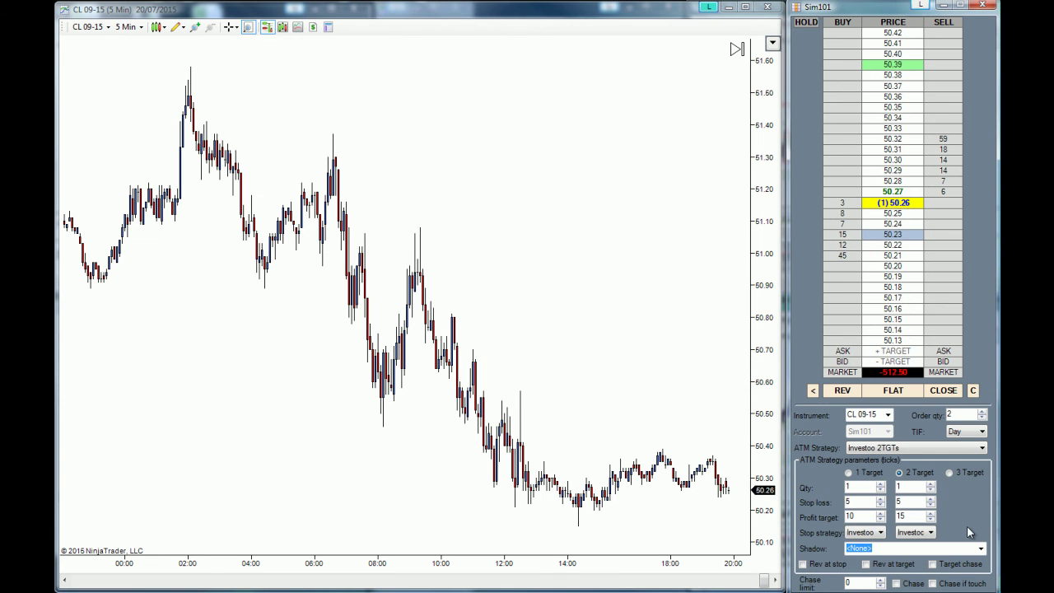
Sell 2 CL 09-15 contracts at market and confirm the order
{"action": "left_click", "coordinate": [944, 373]}
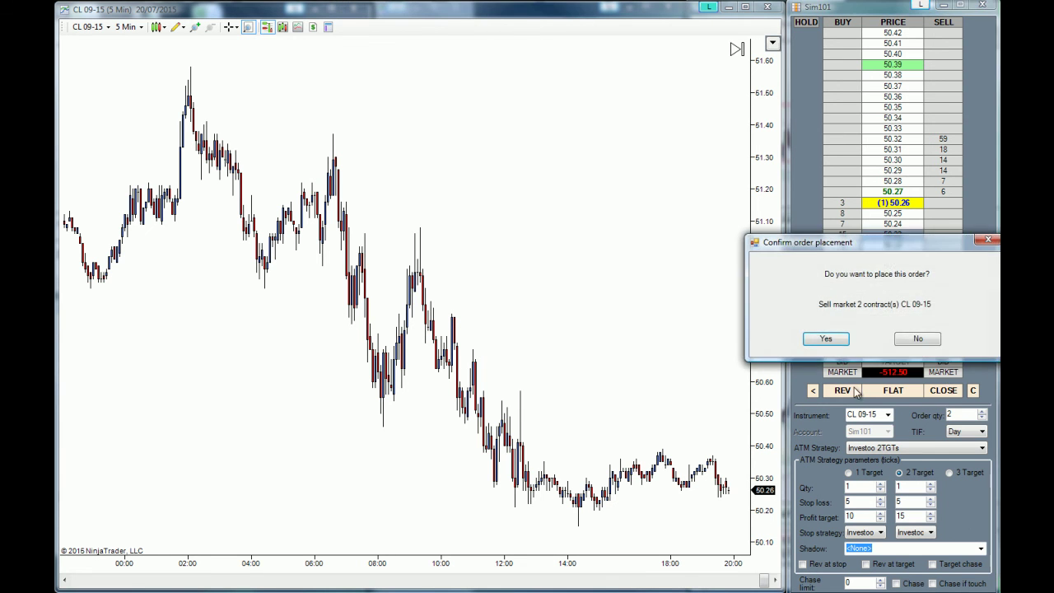
{"action": "left_click", "coordinate": [827, 337]}
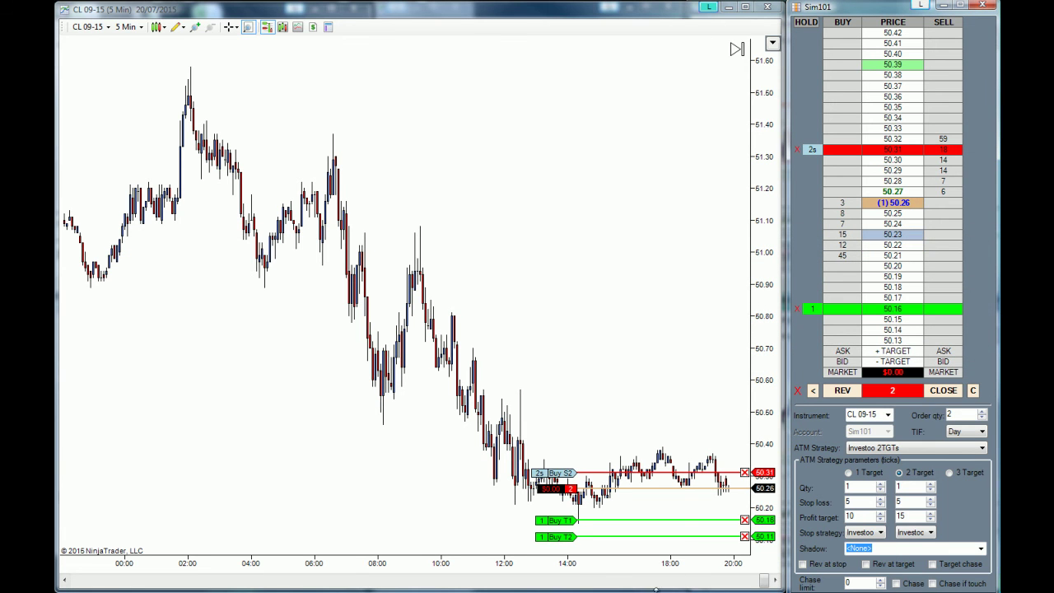